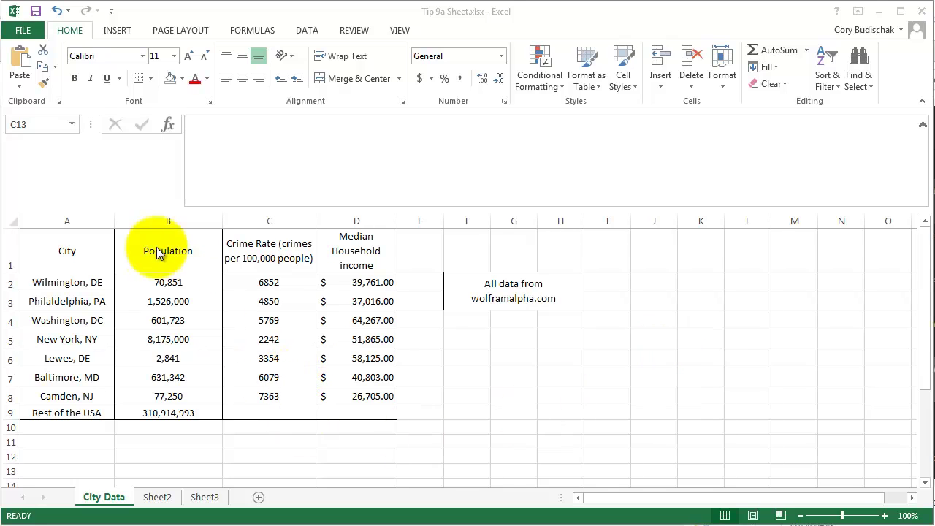
Insert a clustered column chart from the city and population data in A1:B8, and delete that chart again
left_click_drag(69, 250, 176, 392)
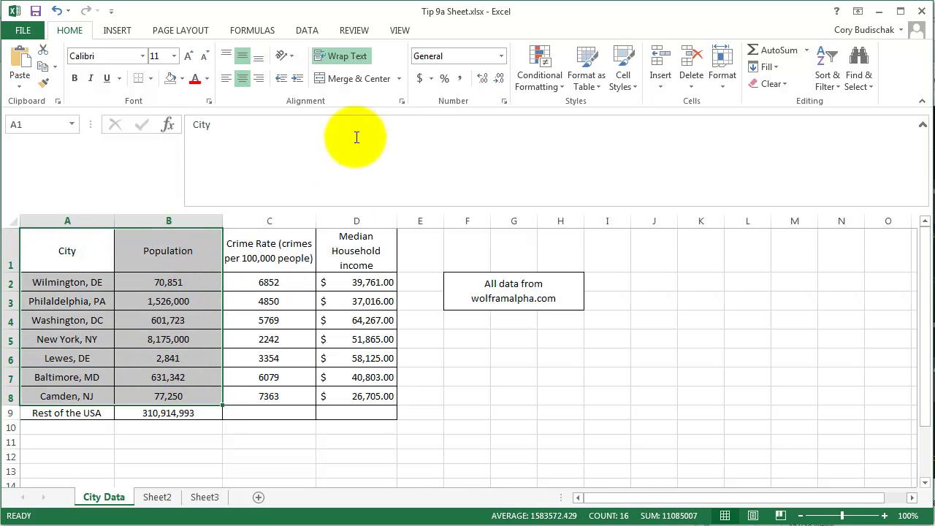
left_click(109, 33)
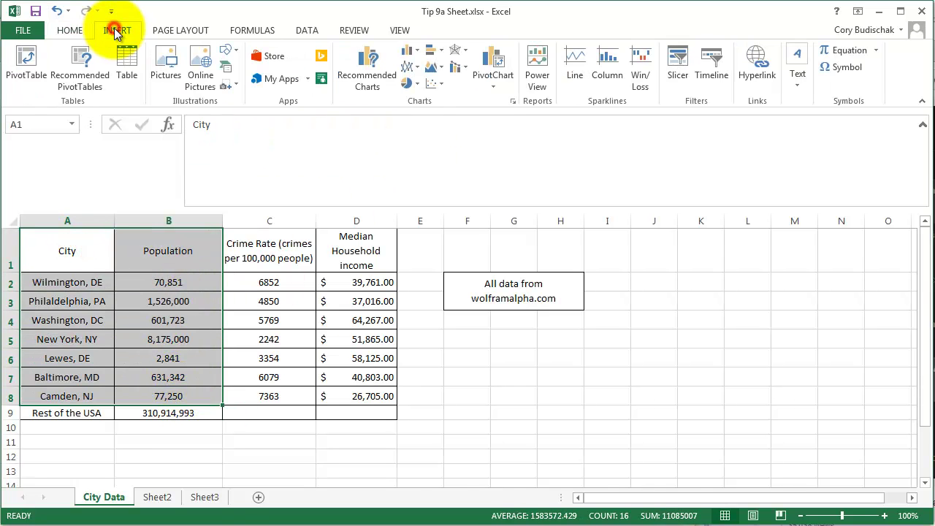
left_click(410, 51)
left_click(420, 97)
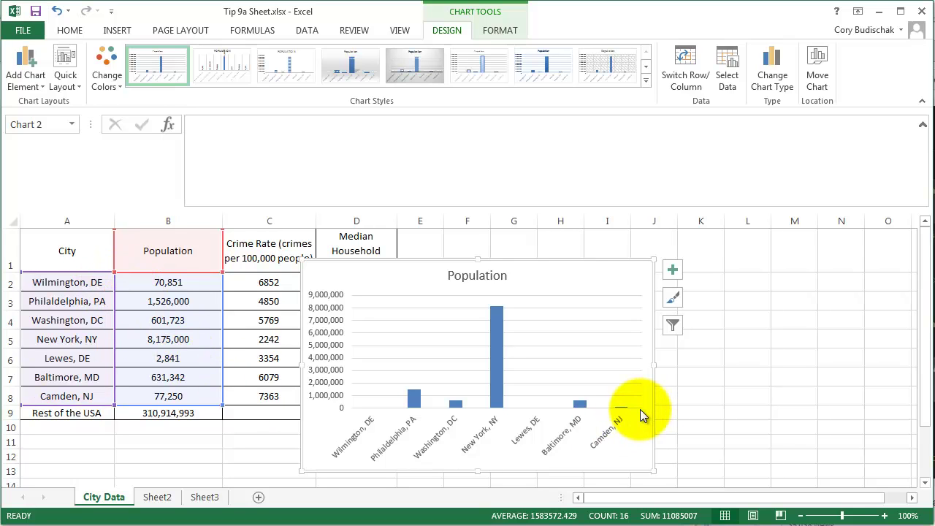
left_click(585, 267)
key("Delete")
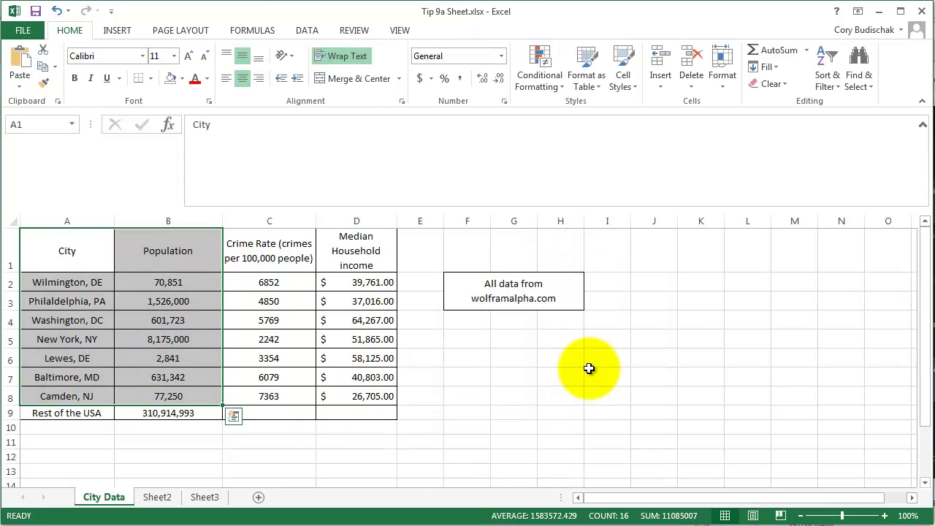
Insert a clustered column chart with cell F1 selected, move it below the data source note, and delete it
left_click(459, 249)
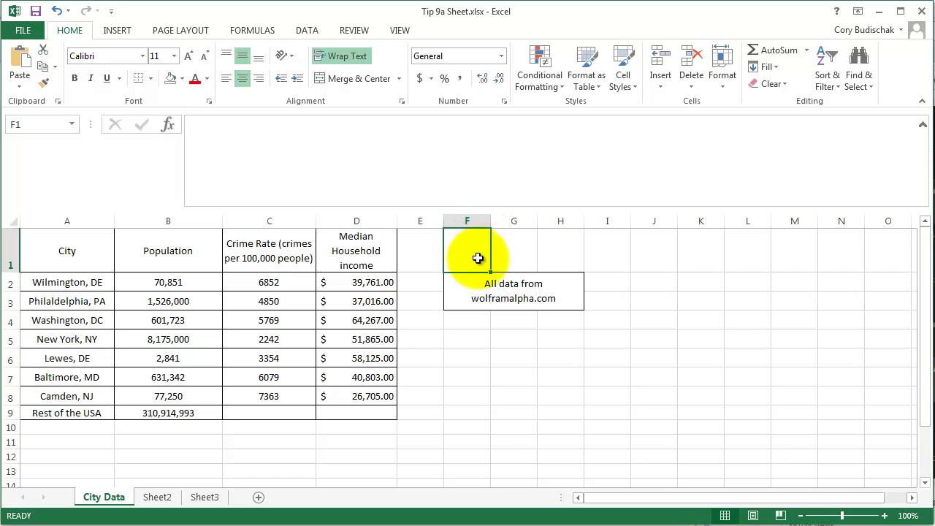
left_click(123, 32)
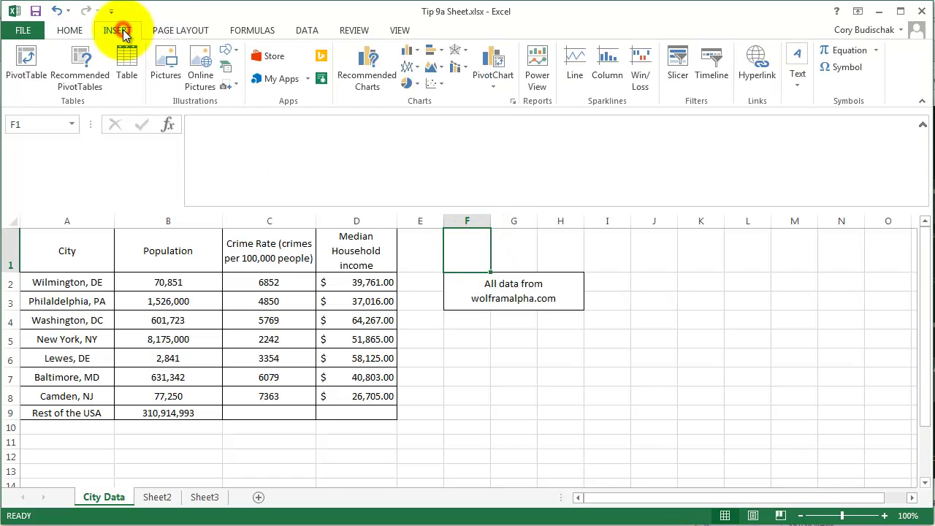
left_click(411, 52)
left_click(422, 97)
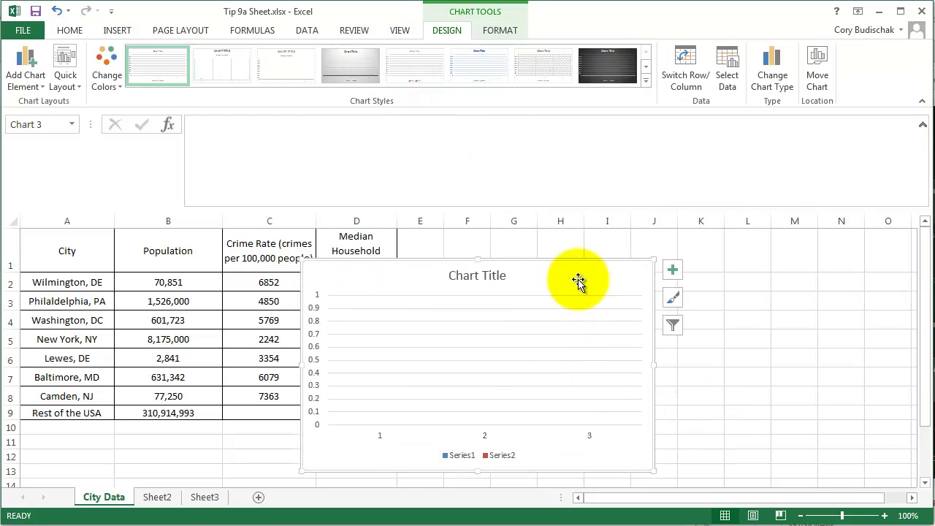
left_click_drag(574, 261, 633, 344)
mouse_move(679, 367)
left_mouse_down()
mouse_move(705, 265)
mouse_move(694, 358)
mouse_move(672, 359)
left_mouse_up()
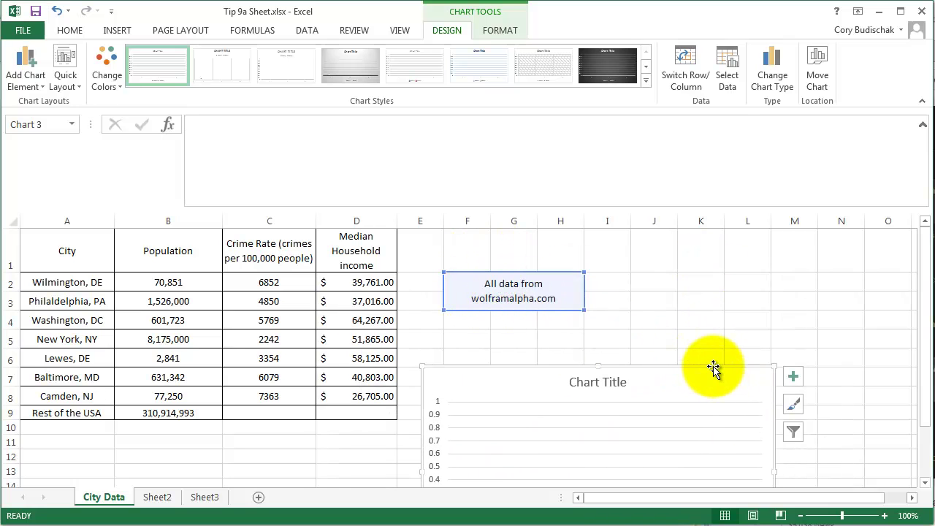
key("Delete")
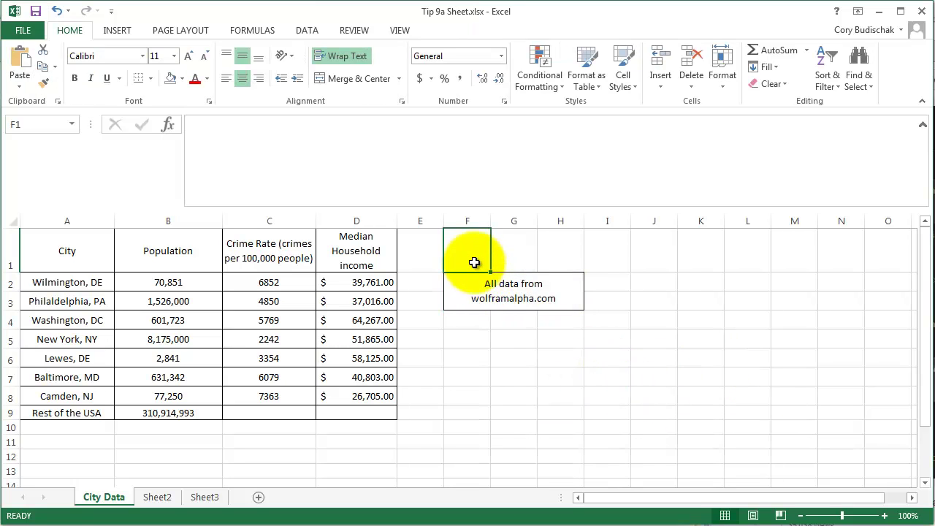
Insert a blank clustered column chart from empty cell J1 and place it beside the data table
left_click(660, 263)
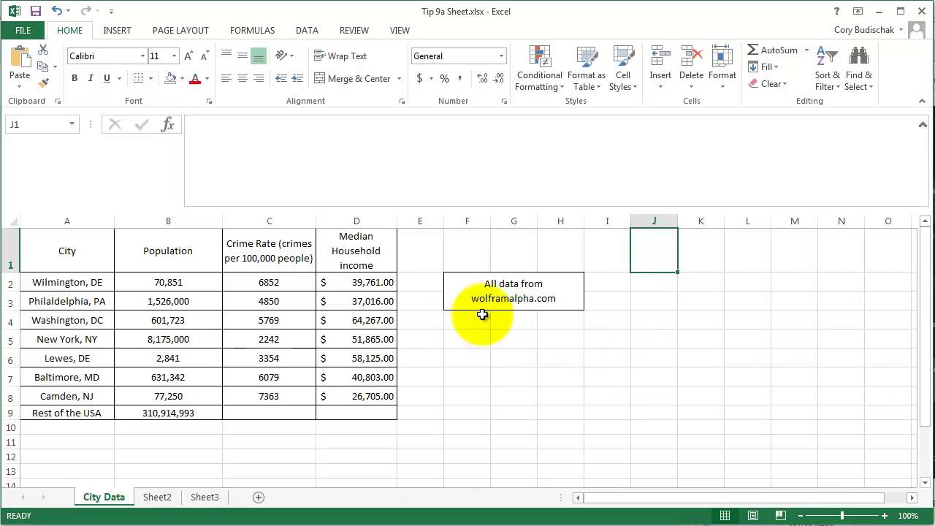
left_click(117, 30)
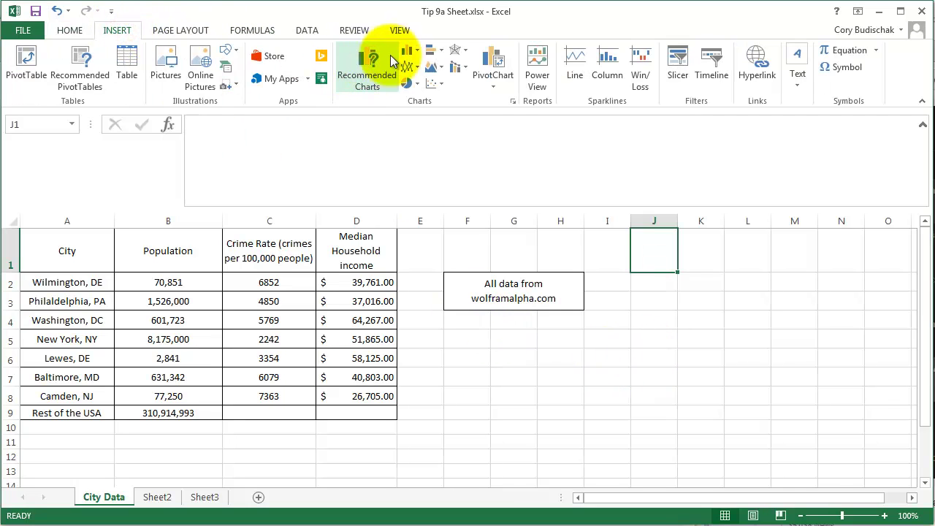
left_click(412, 53)
left_click(420, 96)
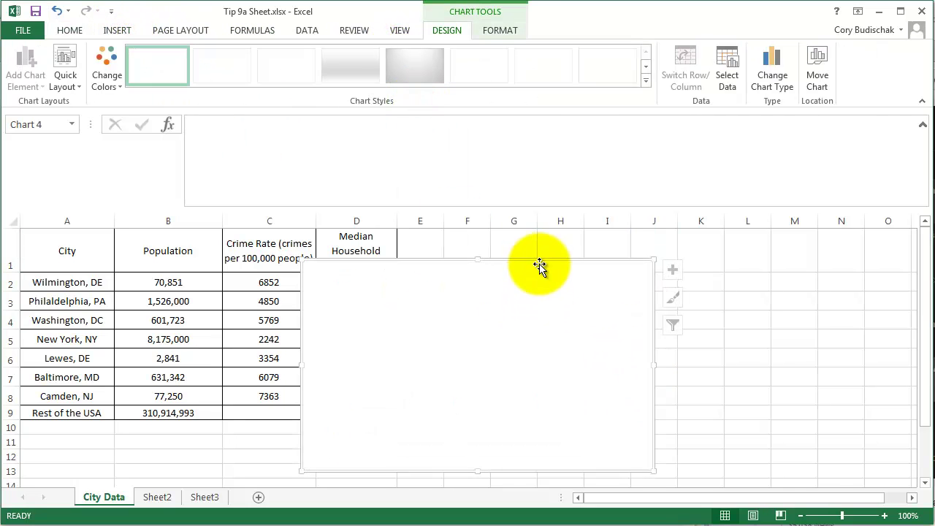
left_click_drag(540, 260, 646, 234)
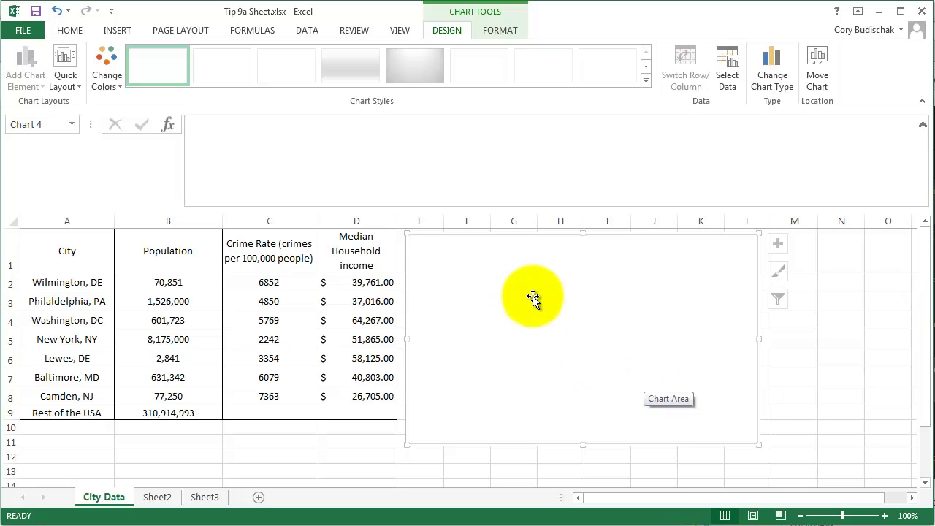
Add a data series to the blank column chart, with its name from B1 and its values from B2:B8
right_click(516, 323)
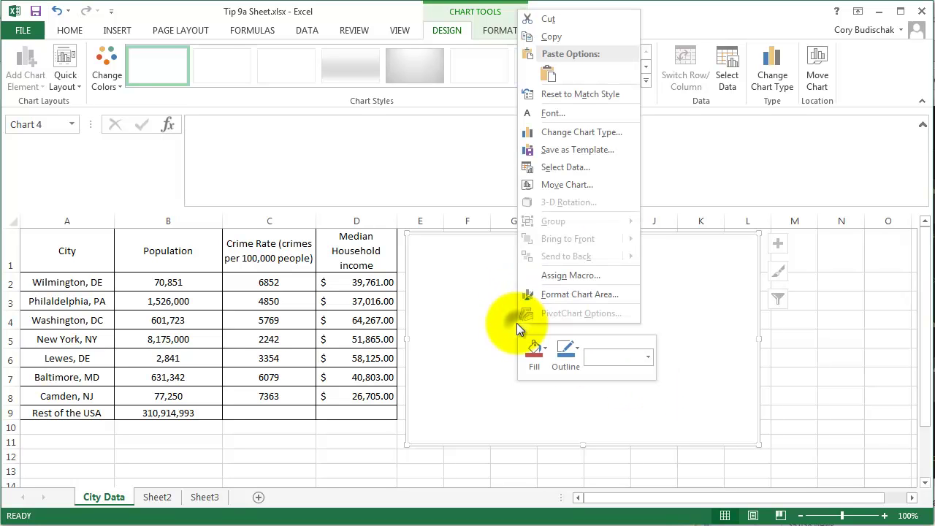
left_click(607, 169)
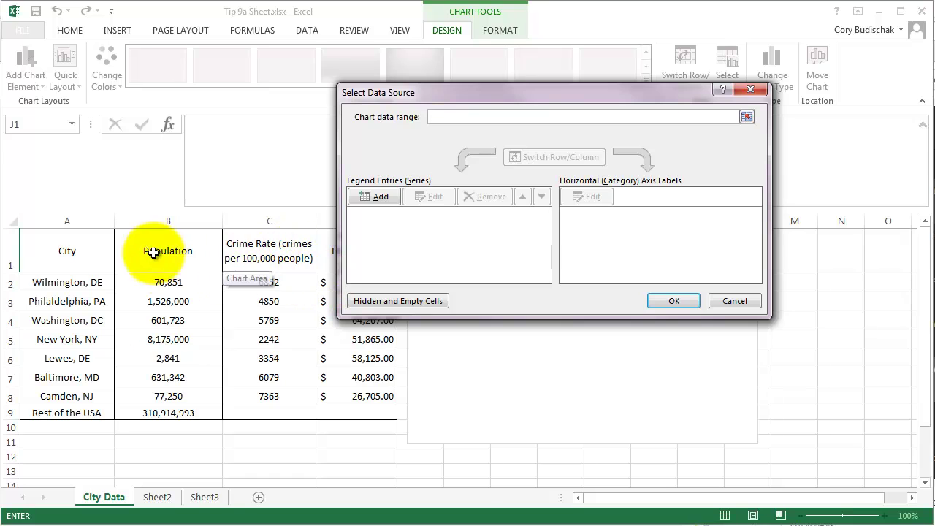
left_click_drag(451, 99, 538, 94)
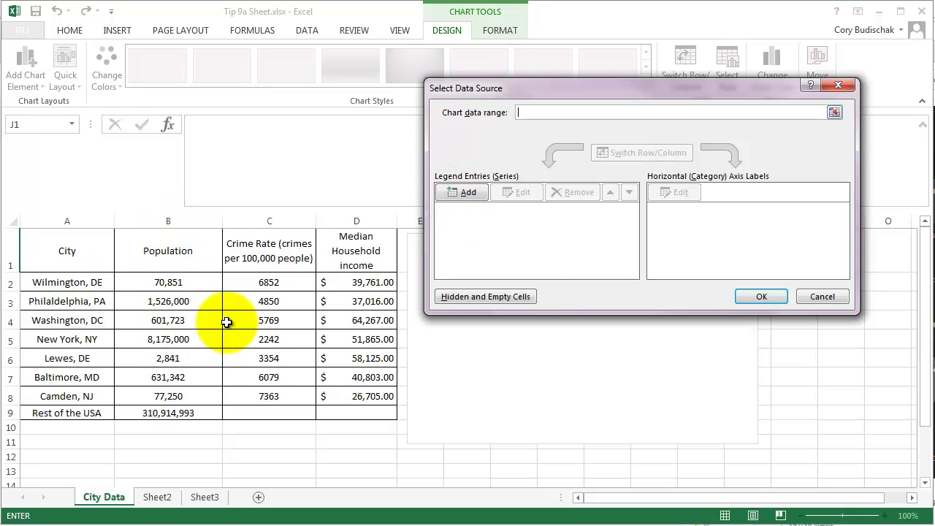
left_click(471, 195)
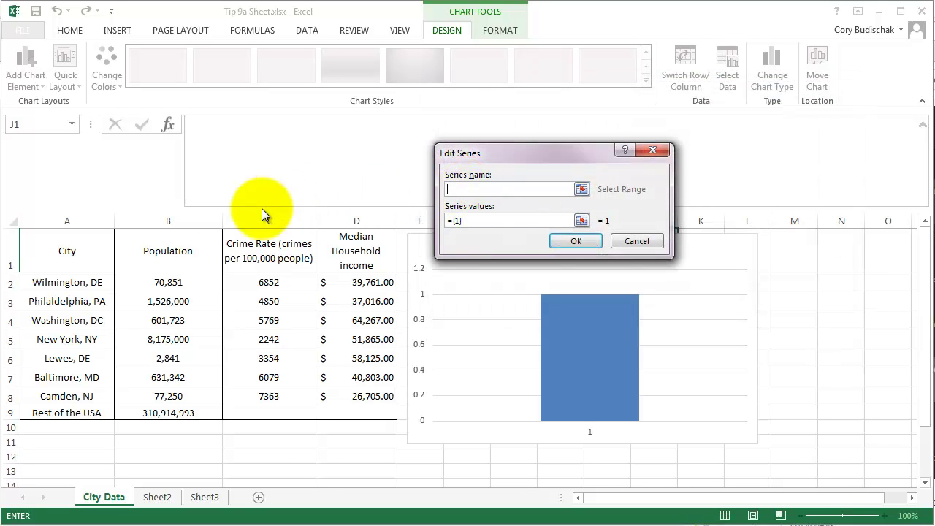
left_click(158, 253)
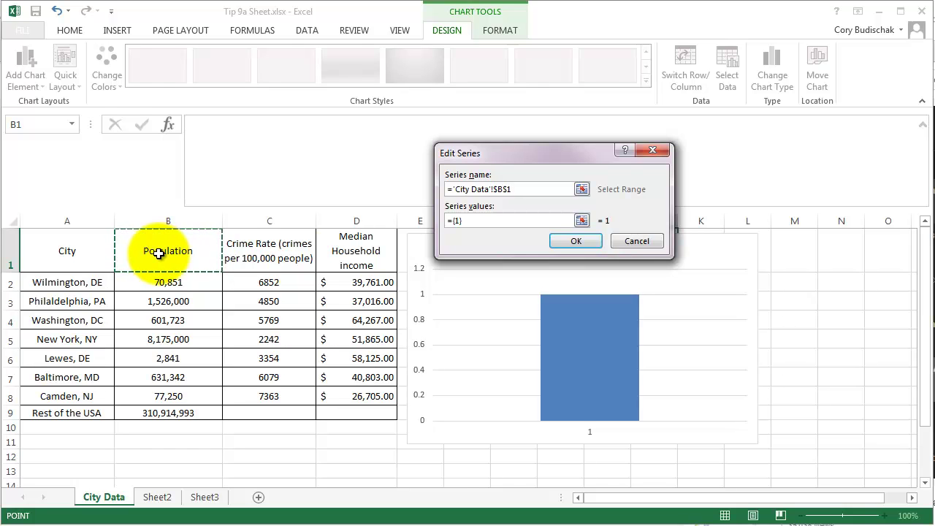
left_click_drag(447, 221, 463, 222)
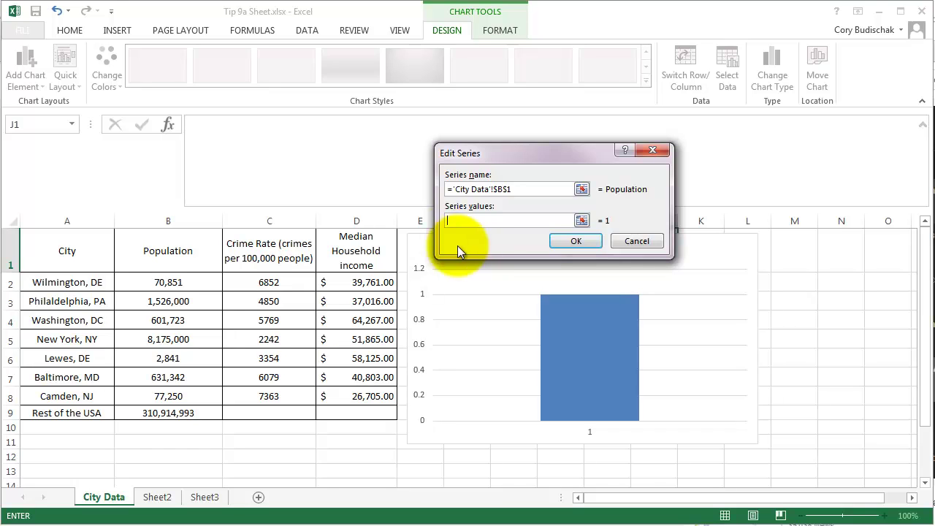
left_click(179, 285)
left_click_drag(179, 285, 183, 398)
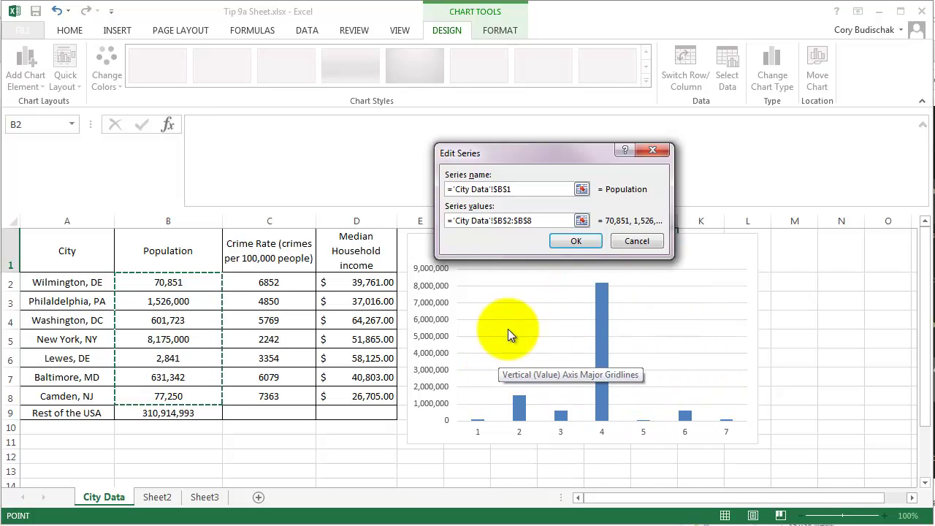
left_click(577, 241)
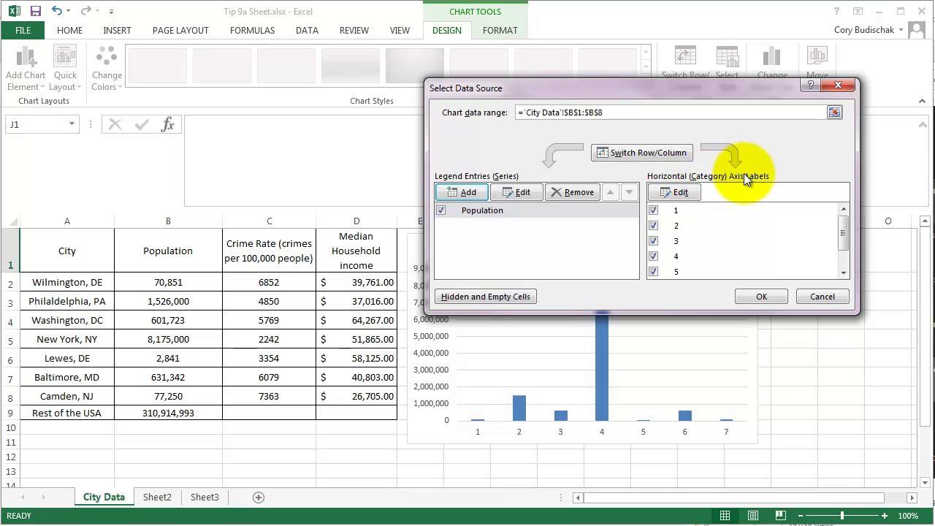
Set the column chart's horizontal axis labels to the city names in A2:A8 and accept the data source
left_click(674, 192)
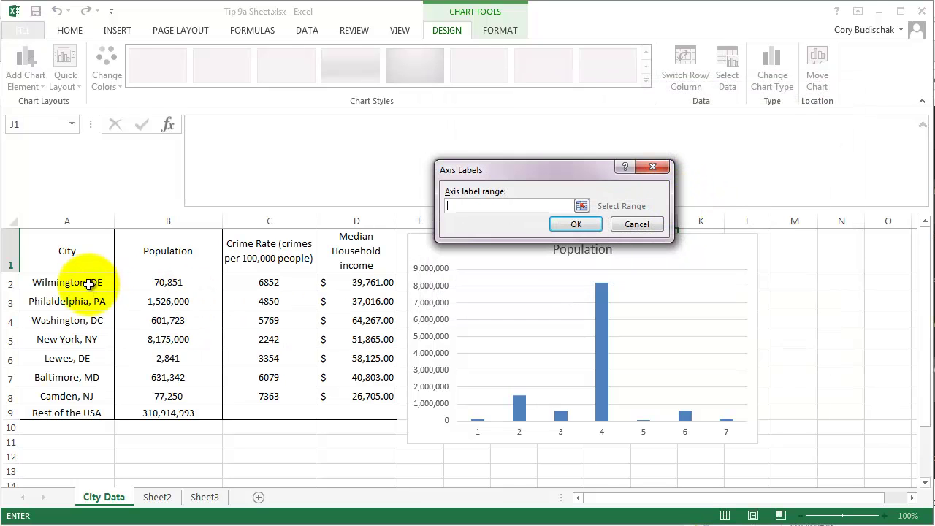
left_click_drag(93, 282, 83, 401)
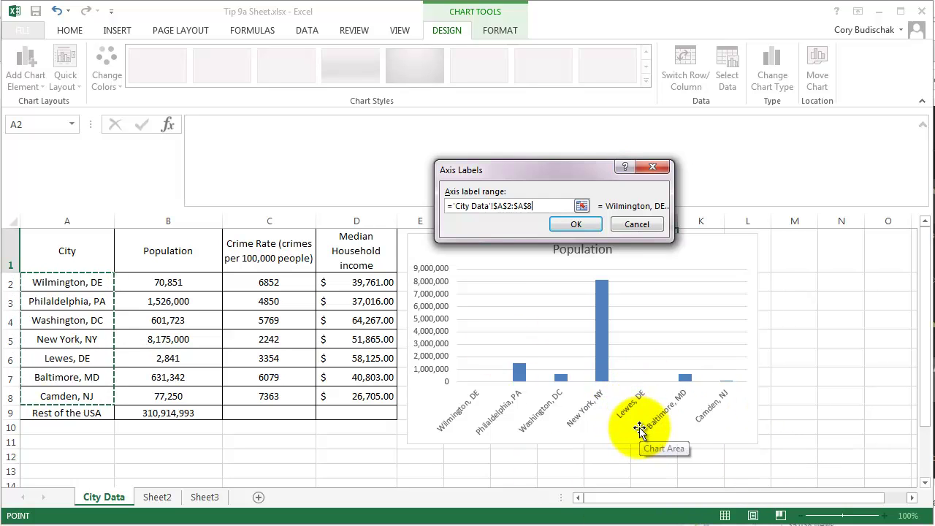
left_click(584, 227)
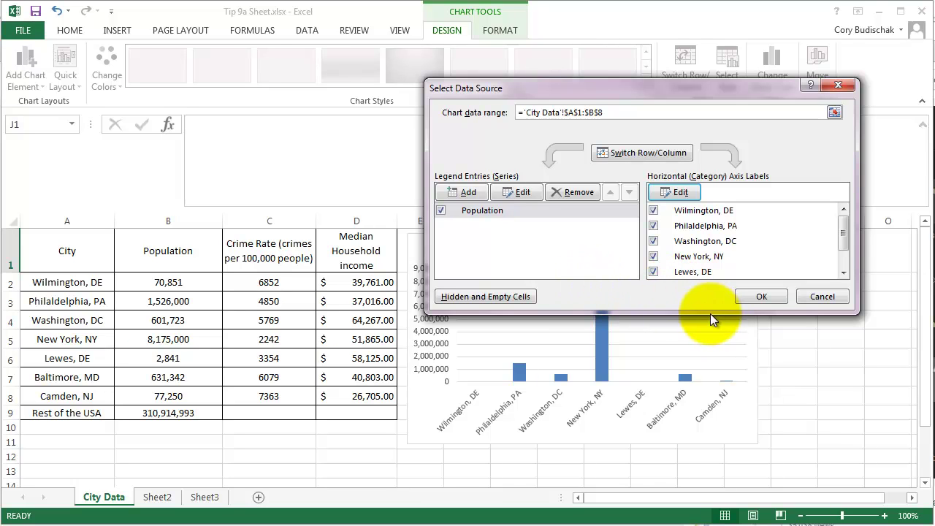
left_click(761, 295)
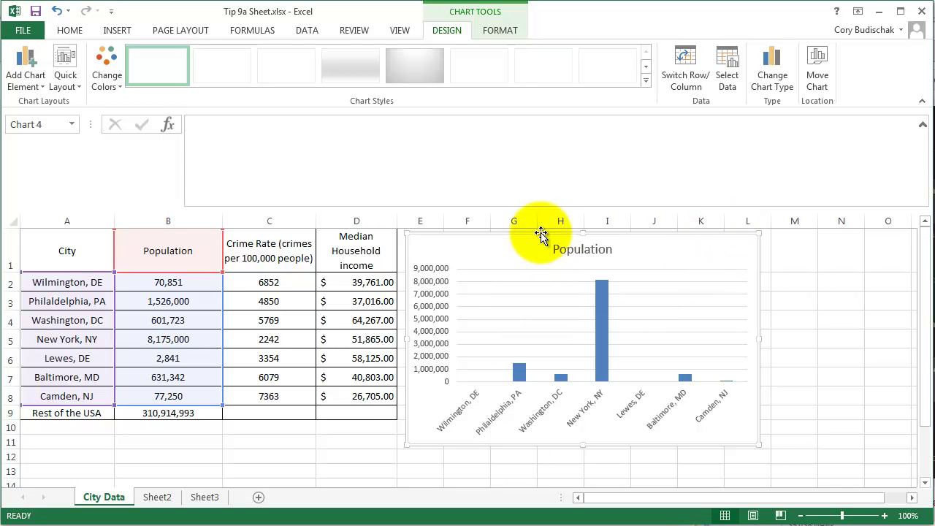
Move the Population chart below the table and place a blank markers-only scatter chart, inserted from empty cell J1, beside the table
left_click_drag(540, 234, 159, 427)
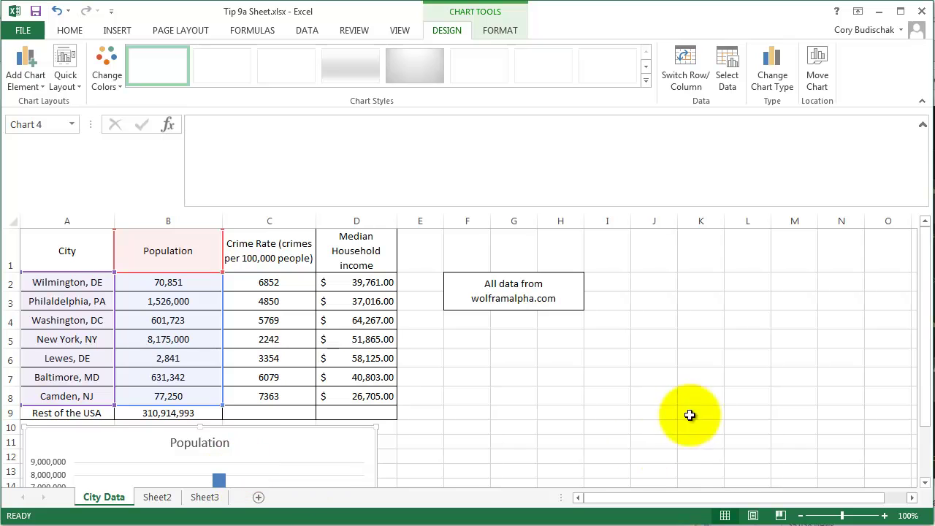
left_click(650, 261)
left_click(117, 30)
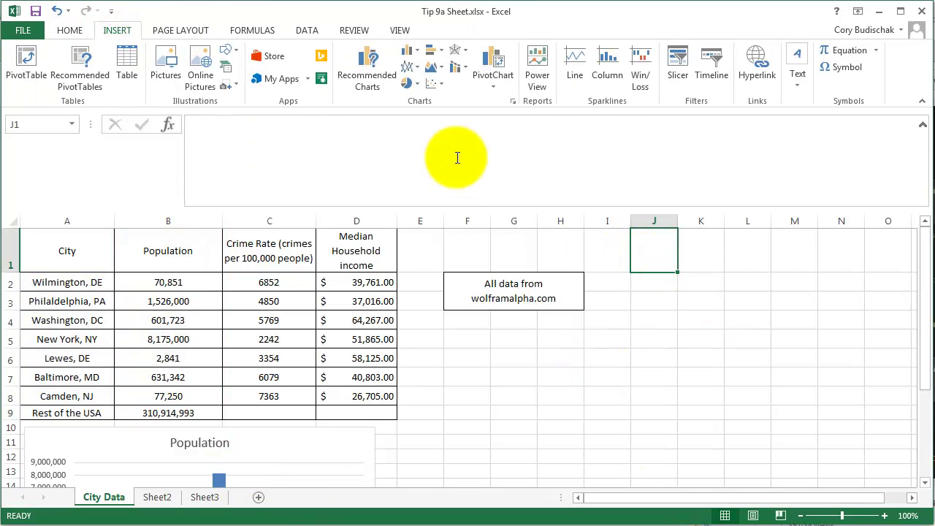
left_click(439, 88)
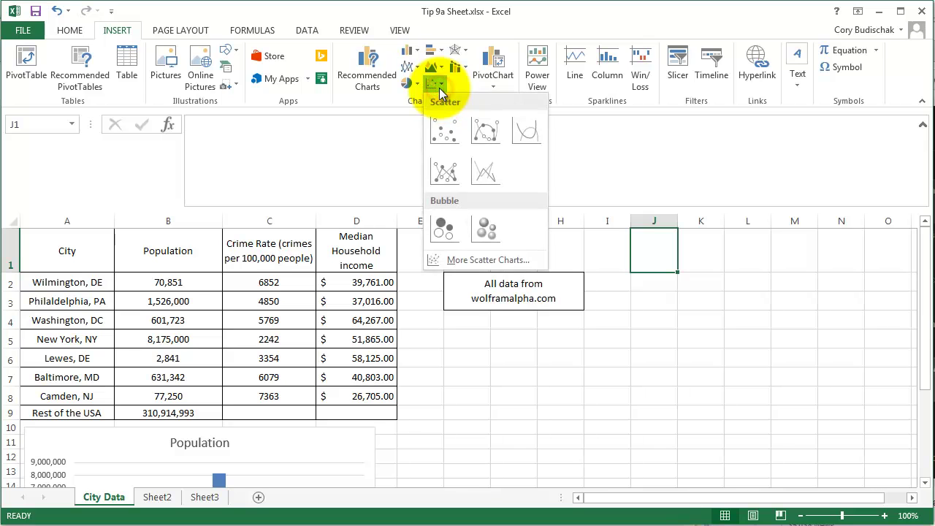
left_click(449, 136)
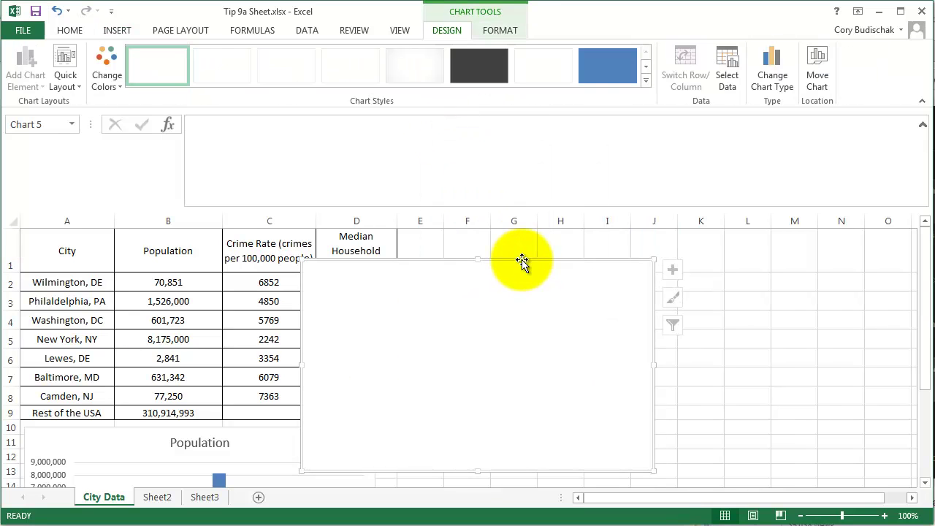
left_click_drag(522, 259, 630, 231)
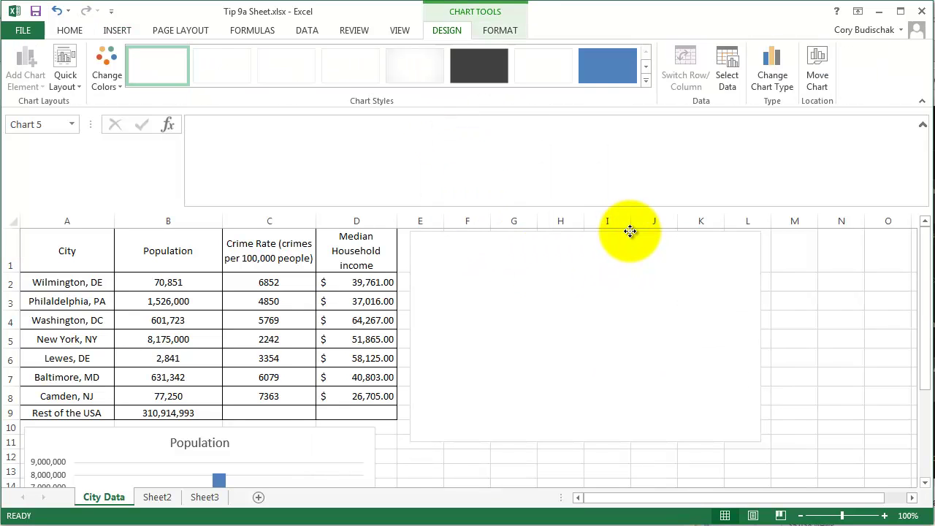
Add a series named "Crime Rate vs. Median Household Income" to the blank scatter chart, with its X values from C2:C8
right_click(539, 297)
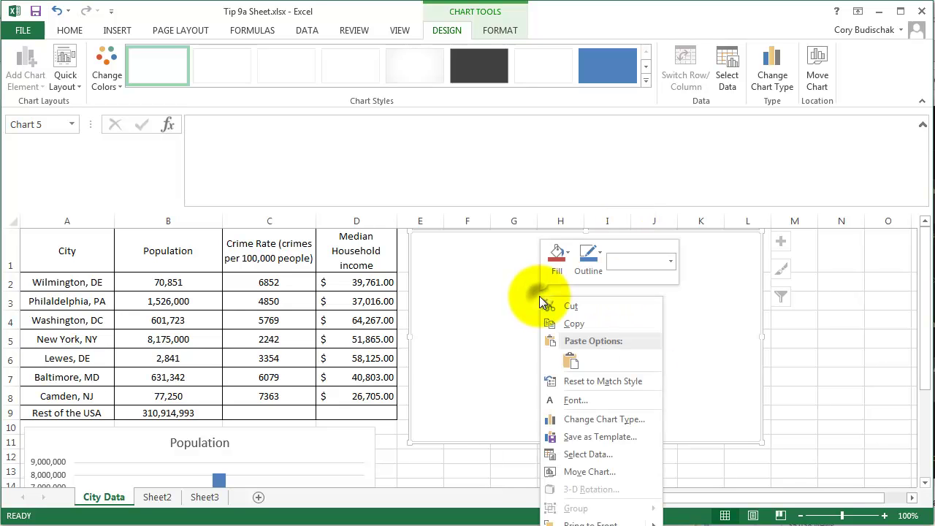
left_click(571, 454)
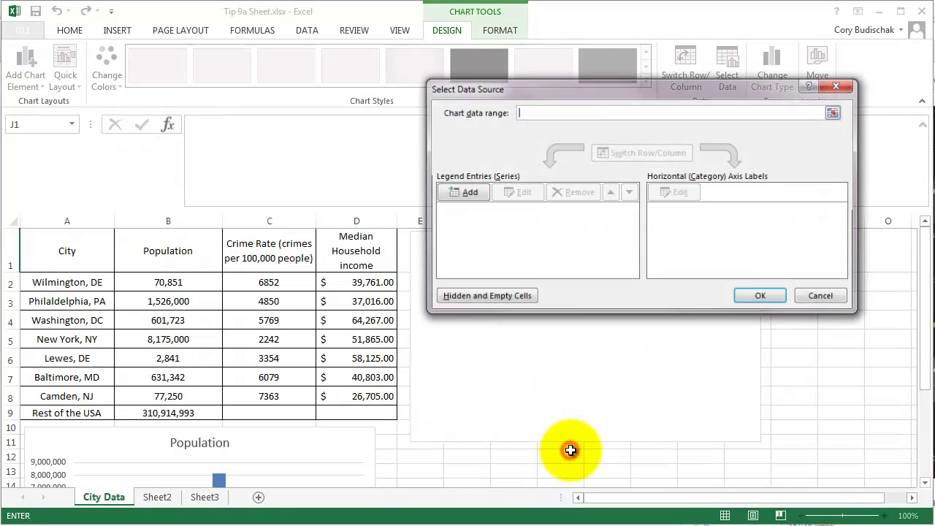
left_click(460, 193)
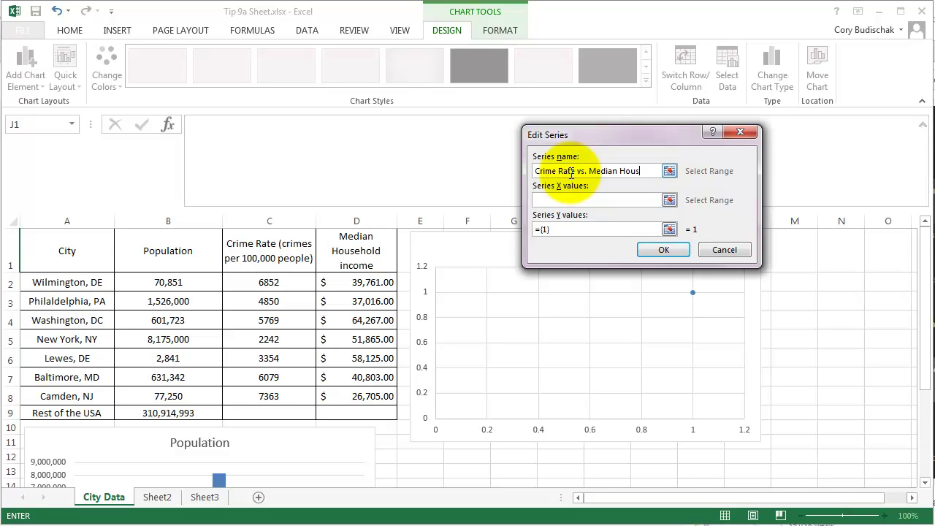
type("hold Income")
left_click(577, 199)
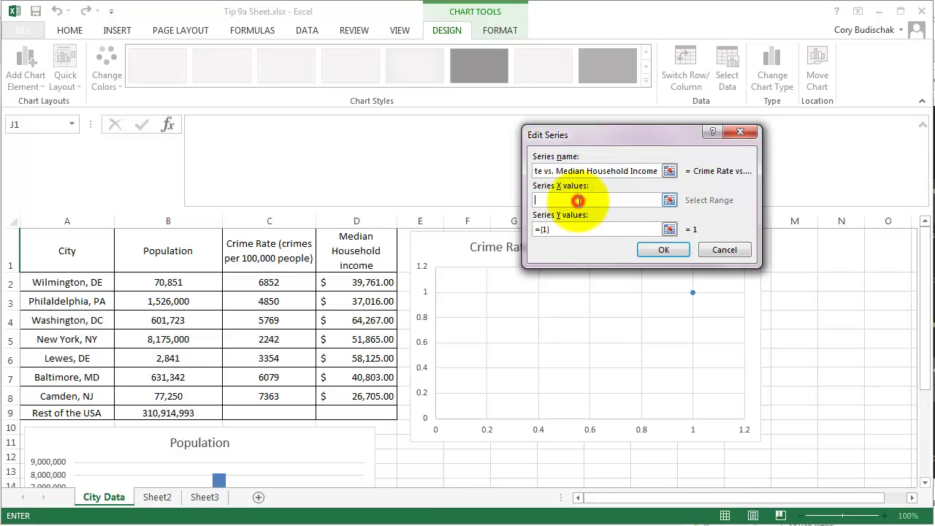
left_click_drag(271, 282, 272, 396)
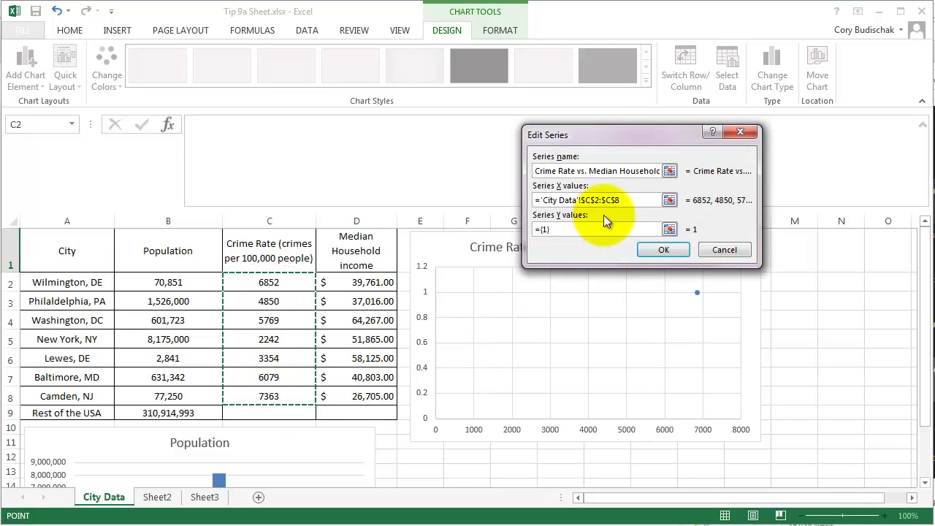
Replace the scatter series' default Y values with the median household incomes in D2:D8 and accept the series
left_click(580, 230)
key("BackSpace")
key("BackSpace")
key("BackSpace")
key("BackSpace")
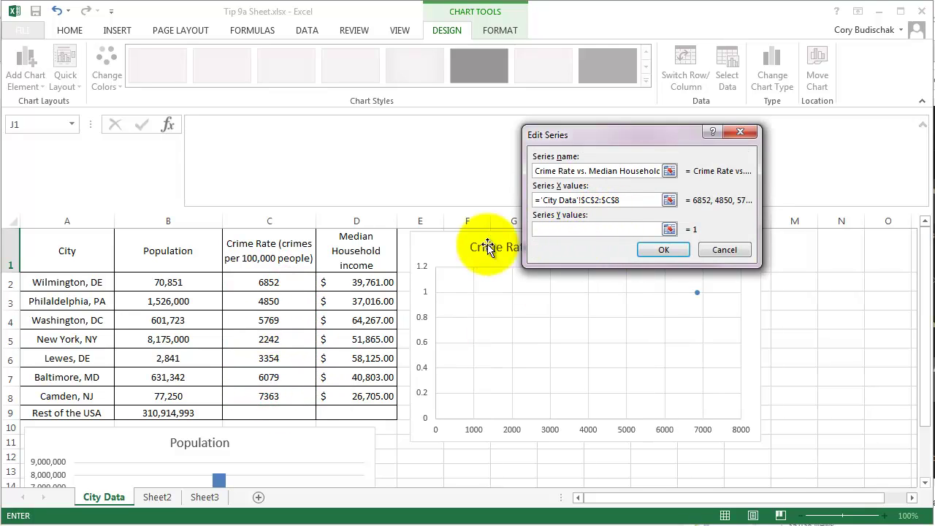
left_click_drag(357, 282, 356, 395)
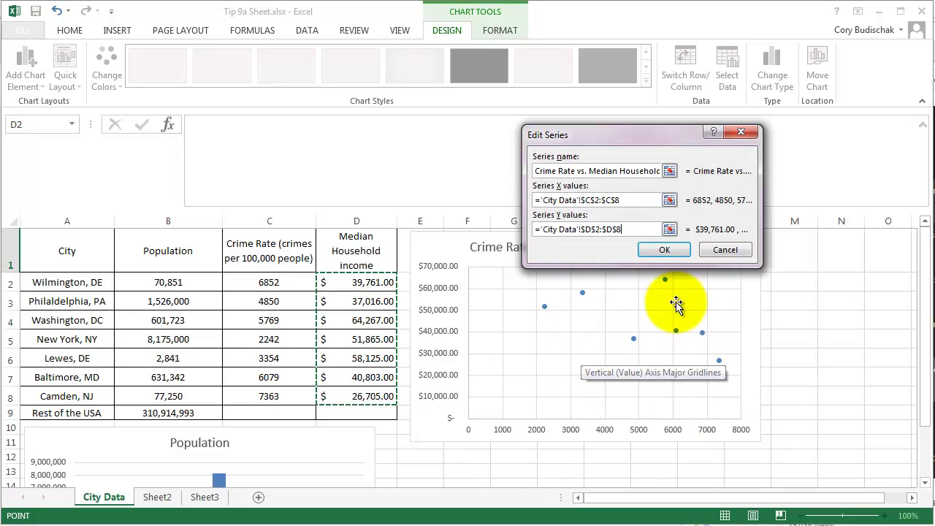
left_click(664, 249)
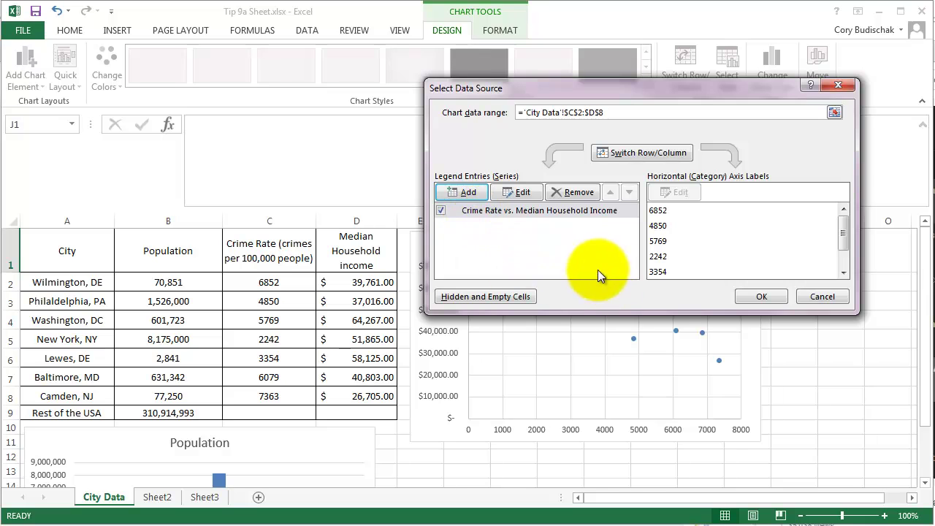
Review the name and the X and Y ranges of the scatter series, and accept the chart's data source
left_click(527, 213)
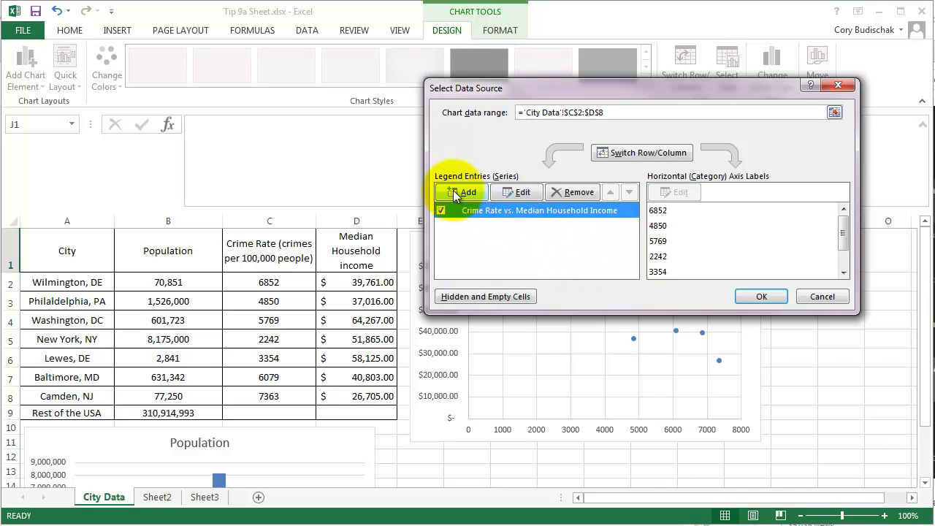
left_click(517, 192)
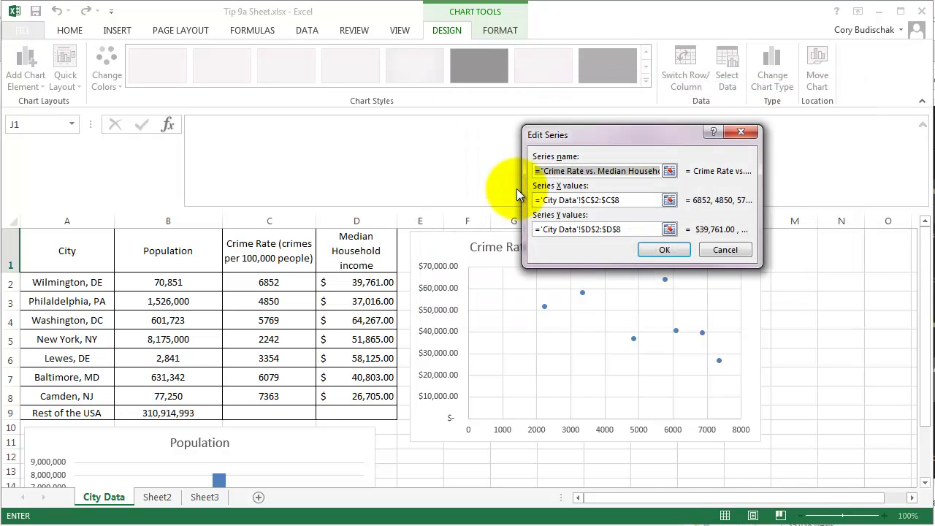
left_click(683, 251)
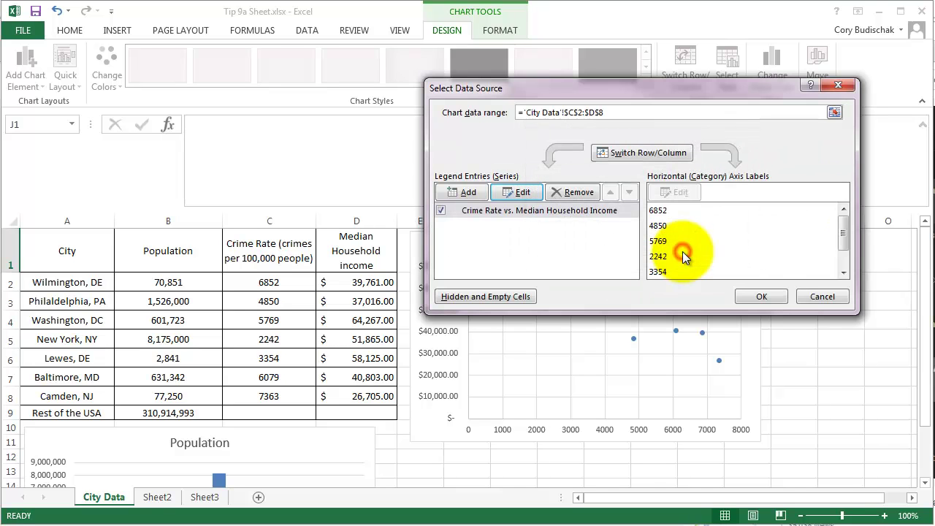
left_click(761, 297)
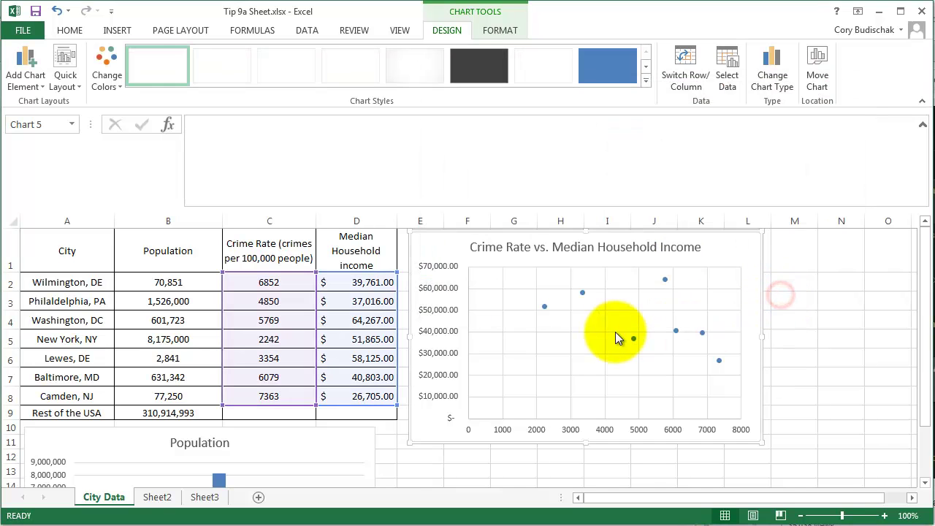
Move the scatter chart below the data table's rows and place the Population chart beside the table
left_click_drag(447, 236, 420, 476)
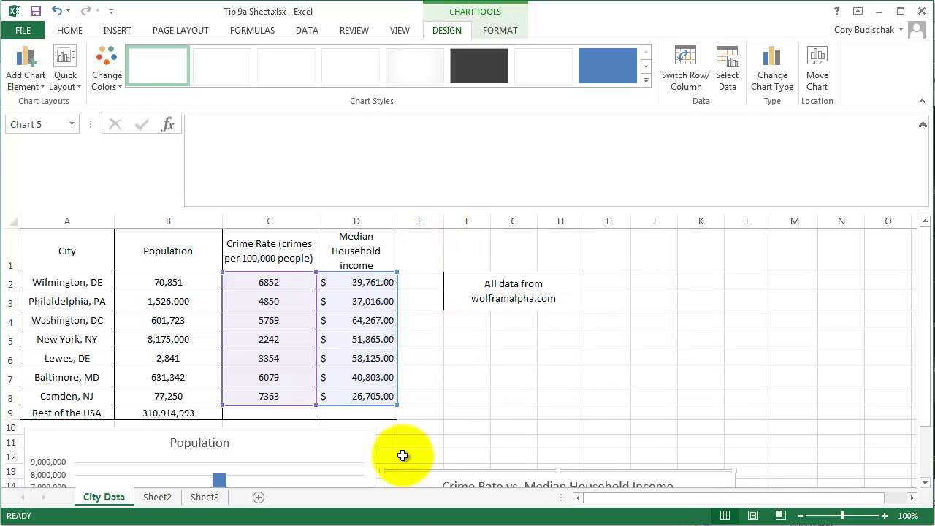
left_click_drag(345, 431, 734, 235)
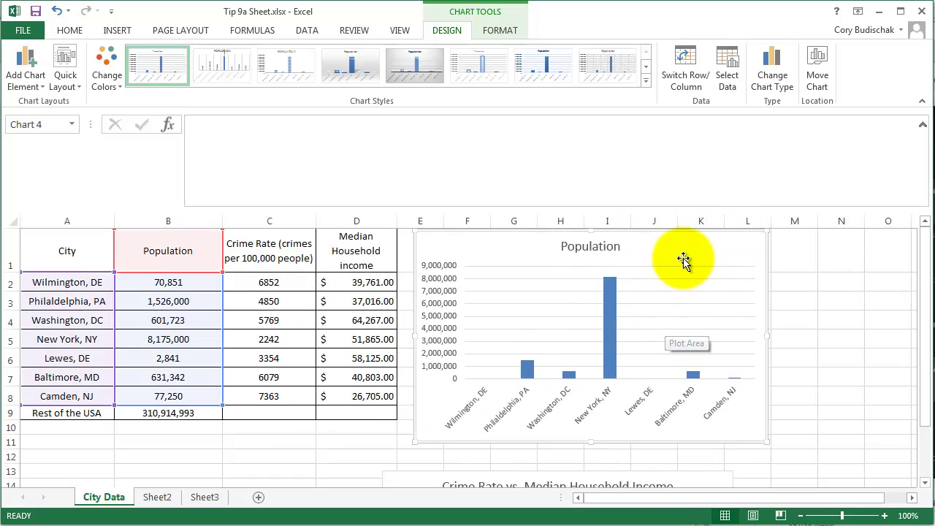
Start a second data series in the Population column chart, with its name from C1
right_click(652, 250)
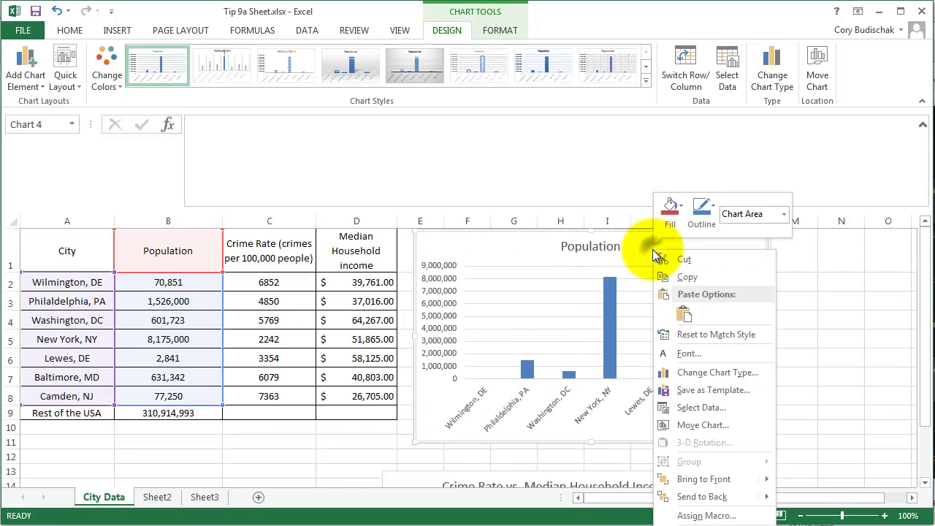
left_click(702, 408)
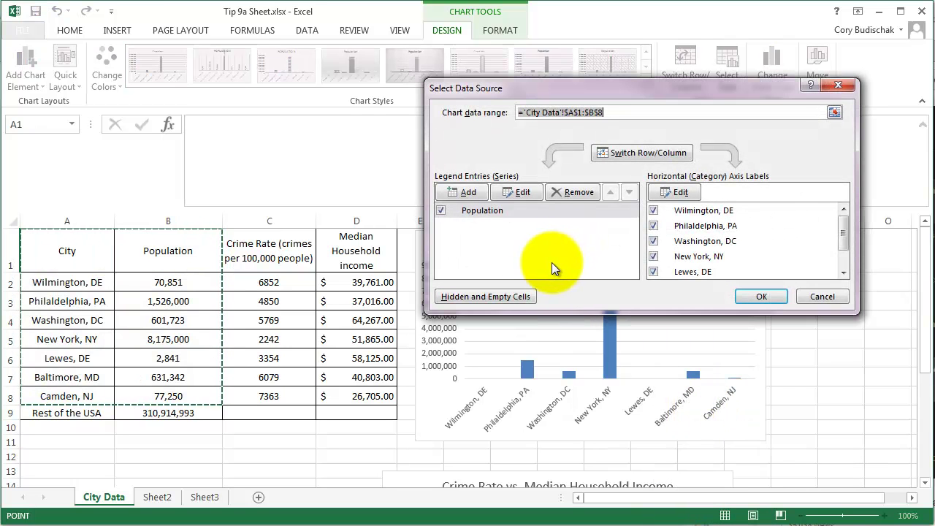
left_click(468, 192)
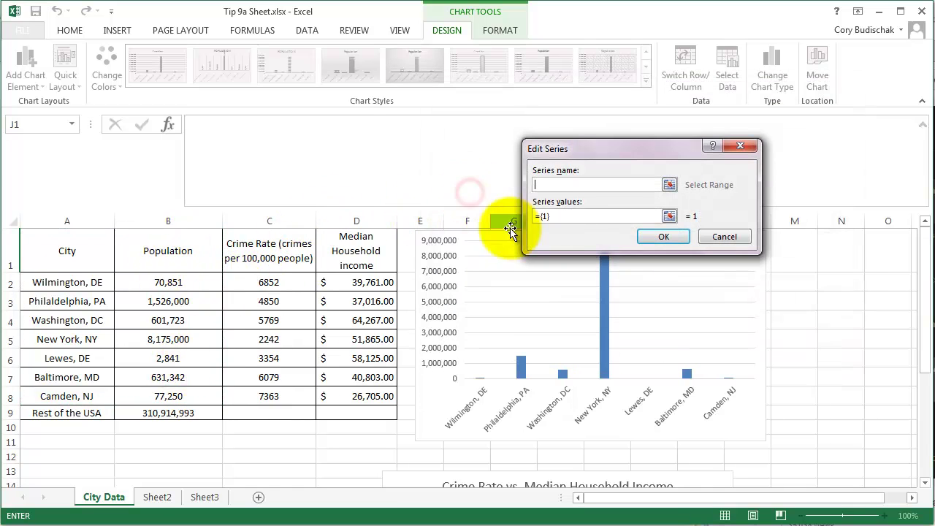
left_click(546, 183)
left_click(241, 248)
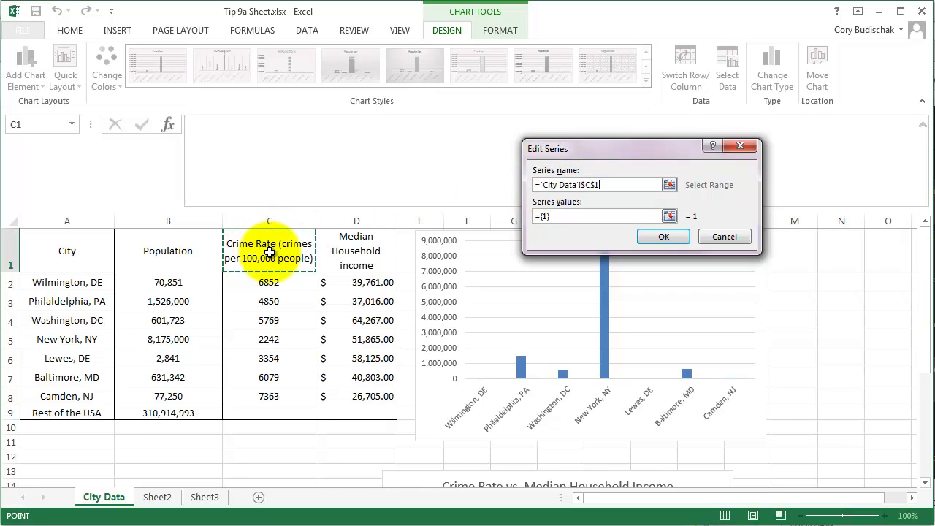
Set the crime rate series' values to C2:C8 and accept the column chart's data source
left_click(564, 216)
key("BackSpace")
key("BackSpace")
key("BackSpace")
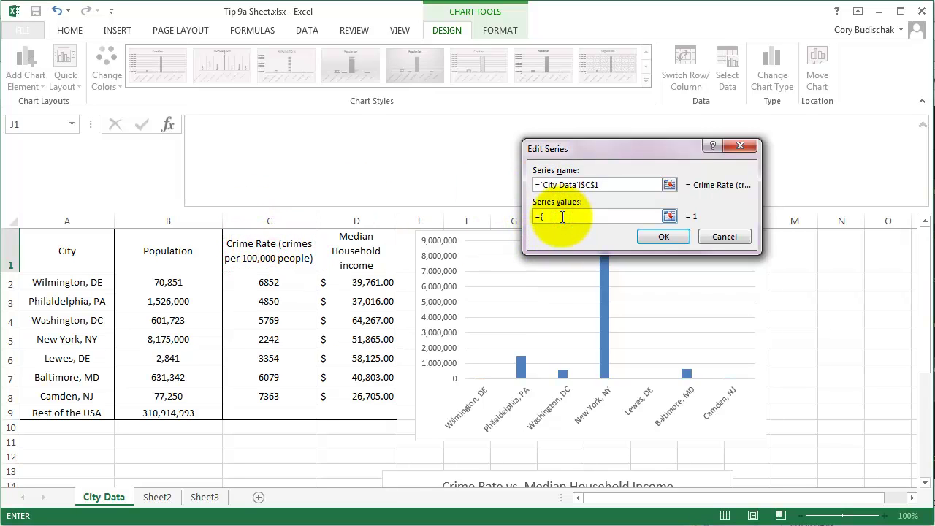
left_click_drag(270, 280, 275, 396)
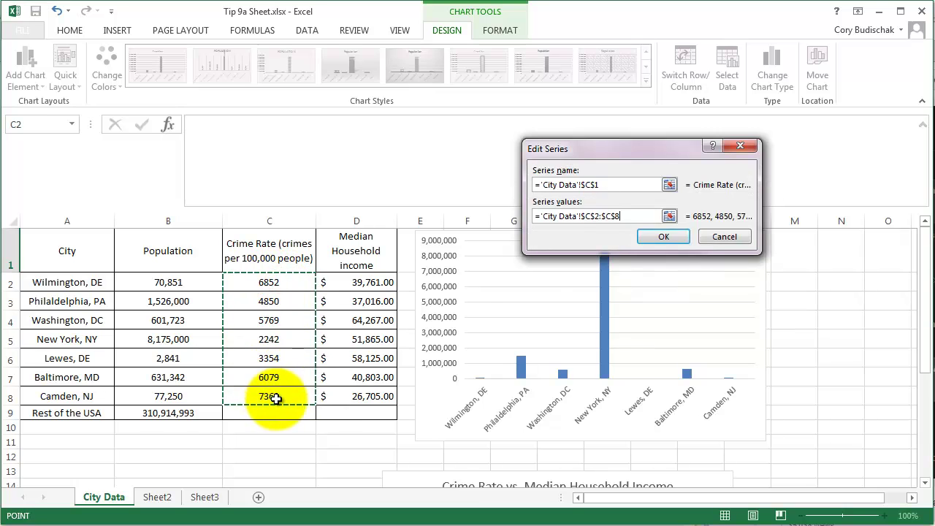
left_click(665, 238)
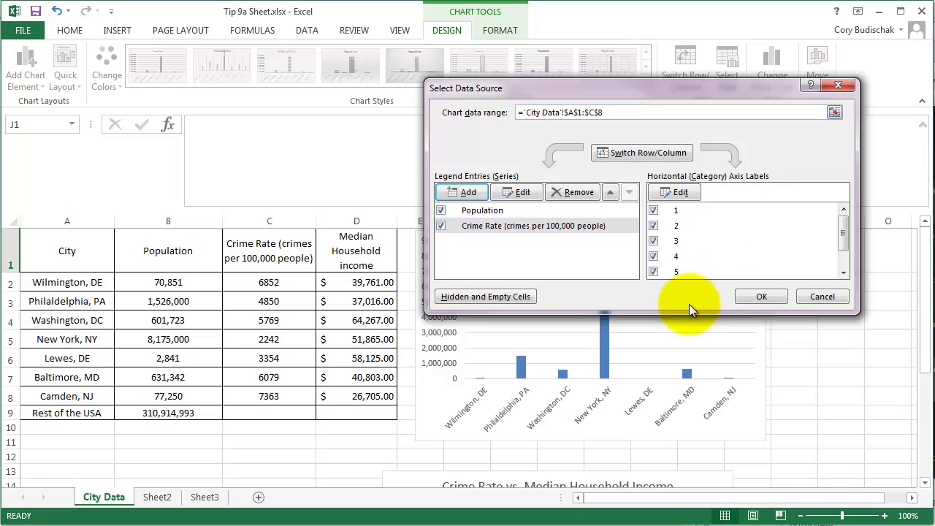
left_click(762, 297)
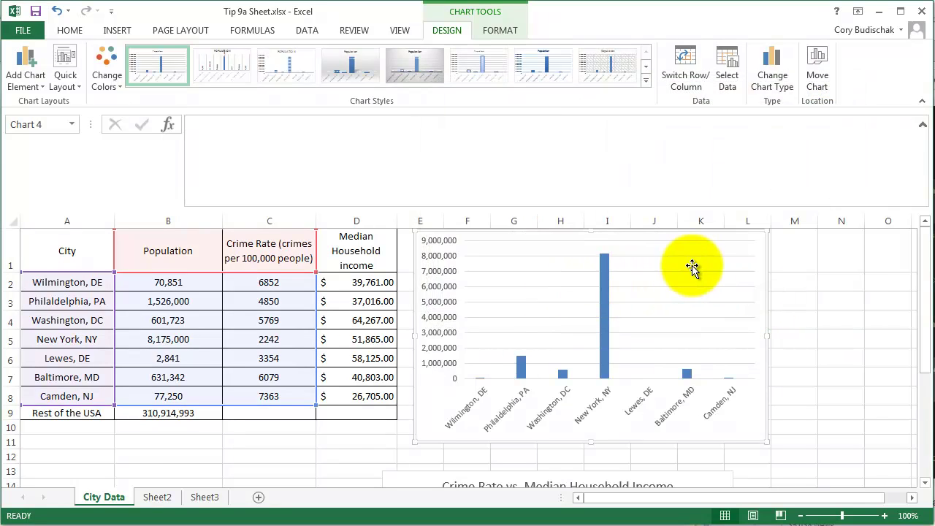
Change the column chart to a combo chart, with Population as clustered columns and Crime Rate as a line on the secondary axis
left_click(772, 66)
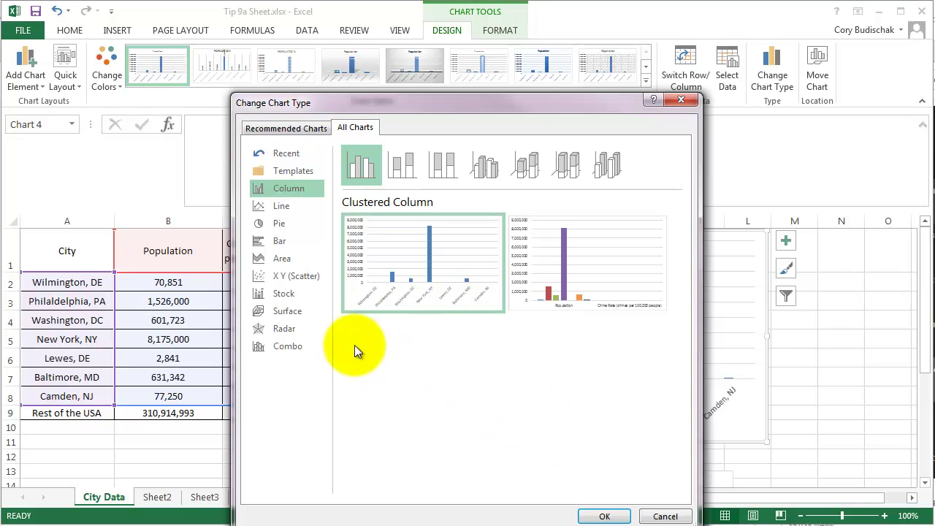
left_click(289, 346)
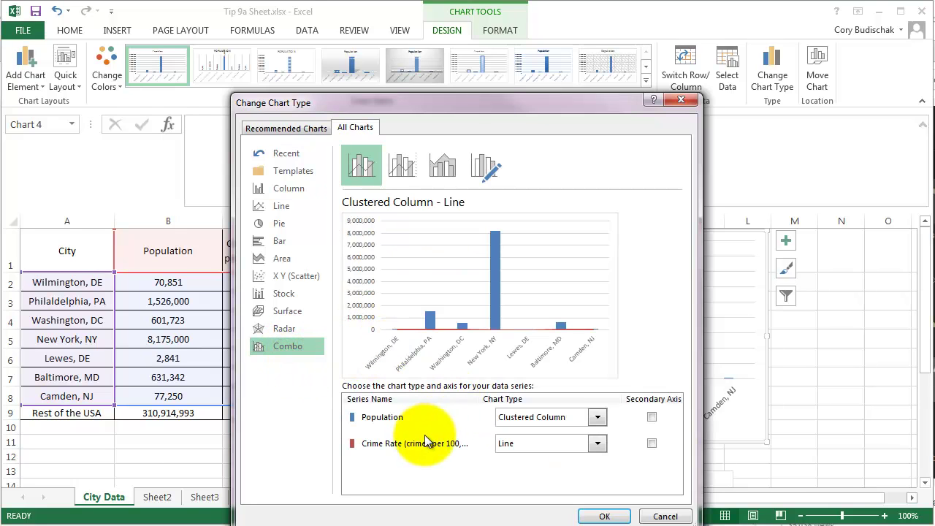
left_click(652, 443)
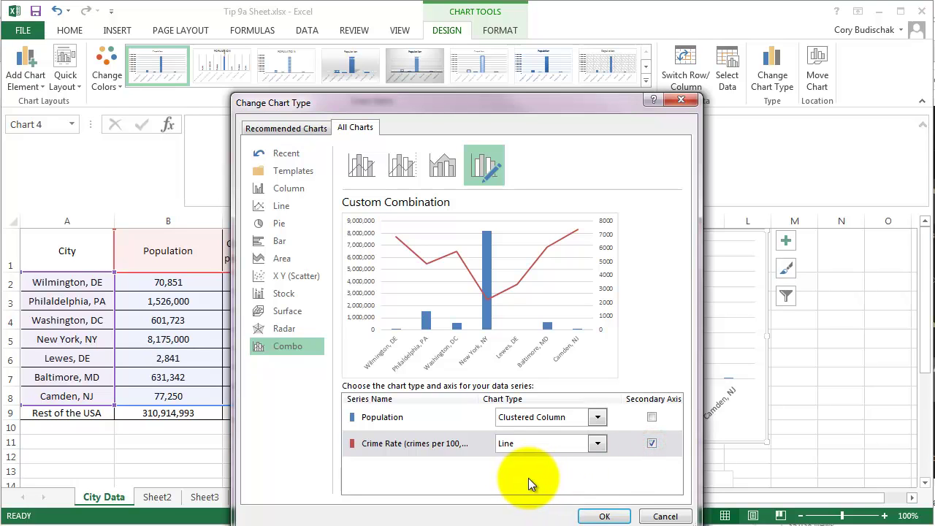
left_click(604, 517)
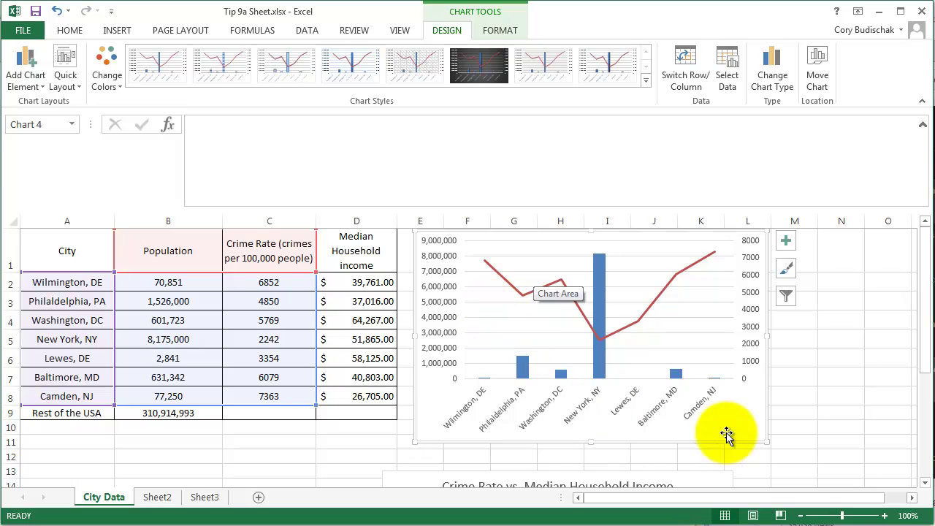
Open the combo chart's data source and compare the horizontal axis labels of the Crime Rate and Population series
right_click(661, 253)
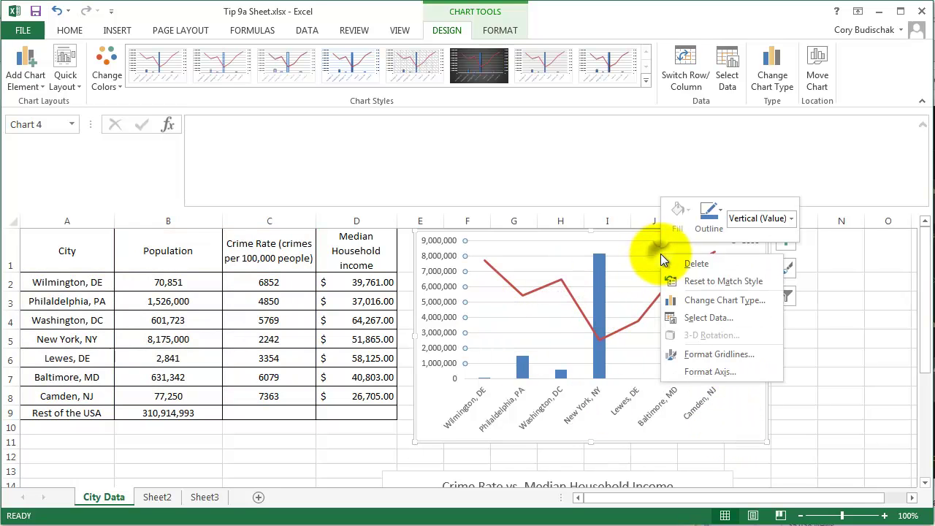
left_click(709, 318)
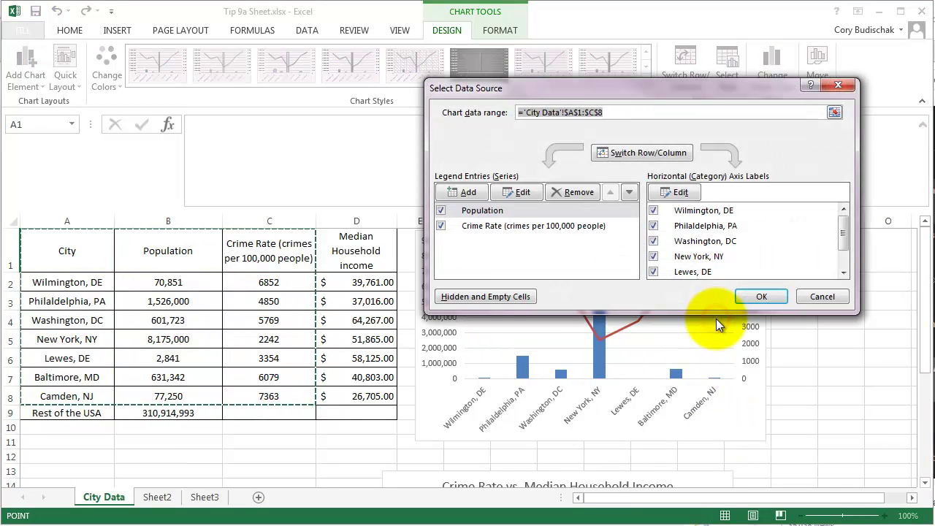
left_click_drag(719, 83, 634, 2)
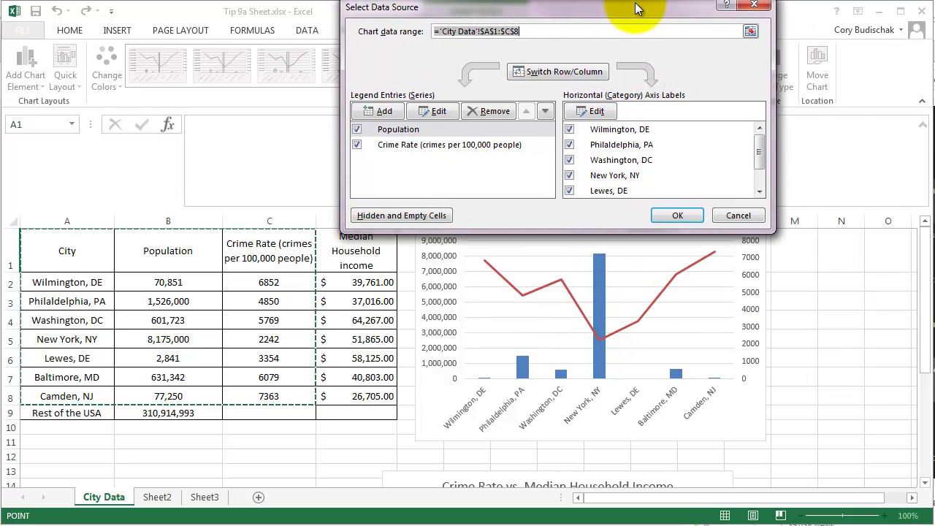
left_click(405, 151)
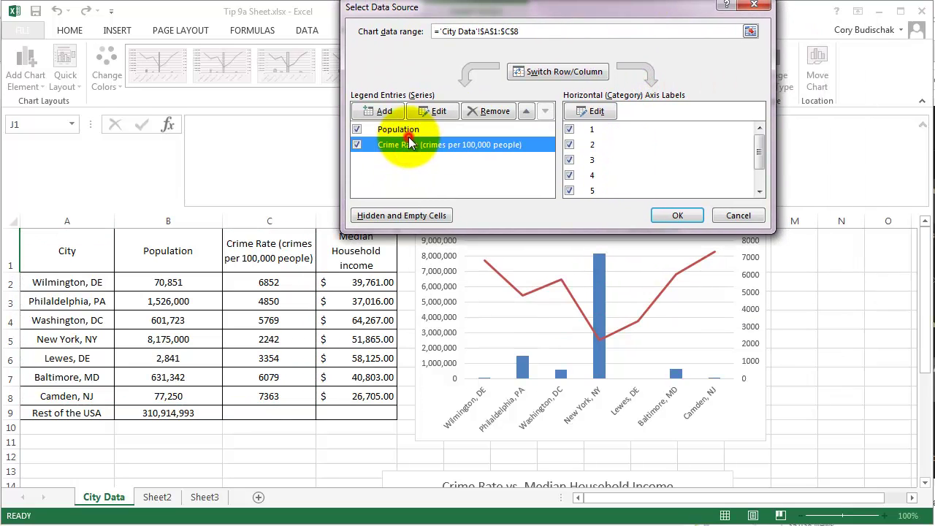
left_click(408, 132)
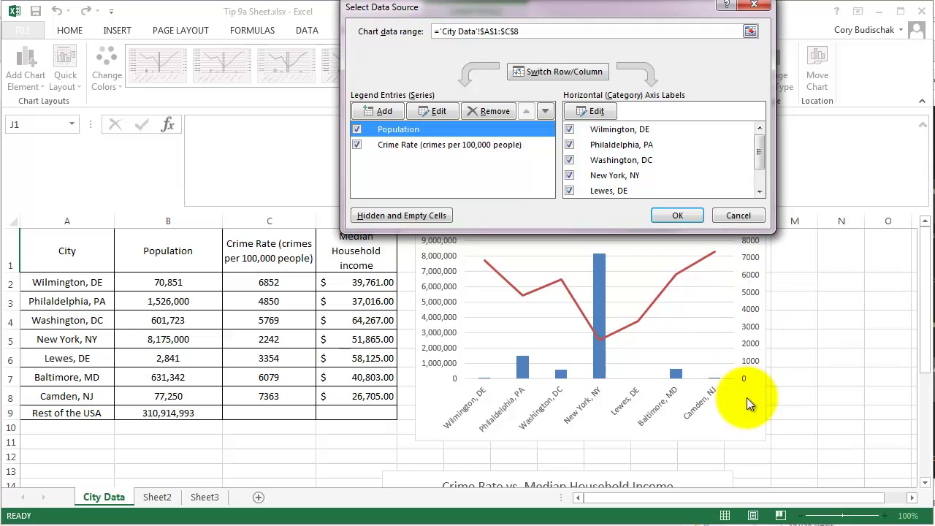